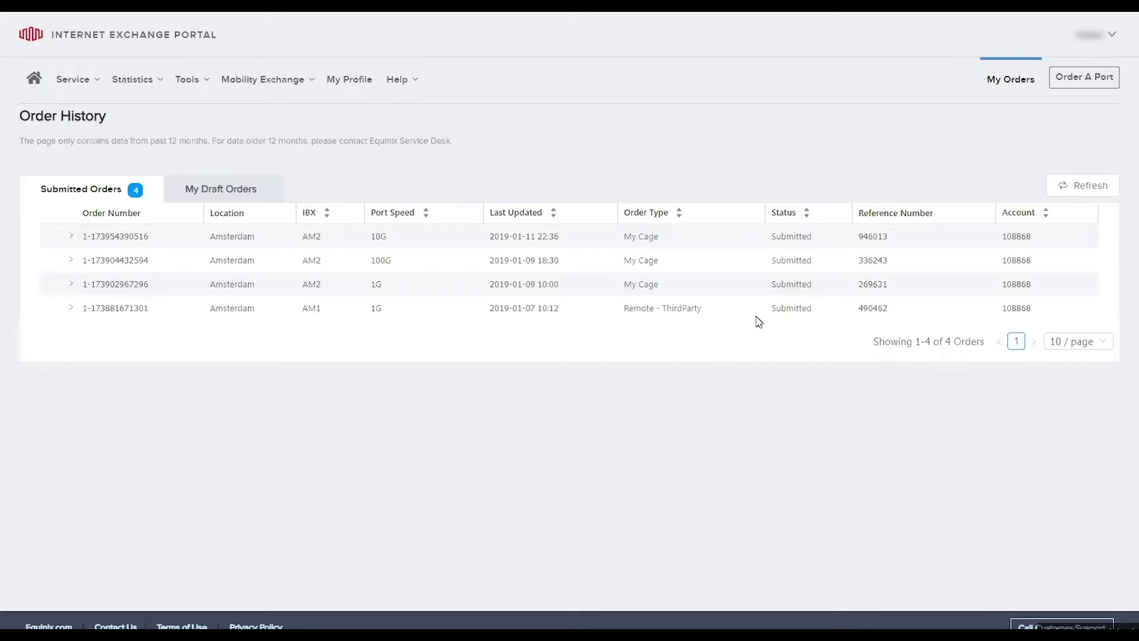
Step: Open the port ordering form with Order A Port on the Order History page
left_click(1095, 85)
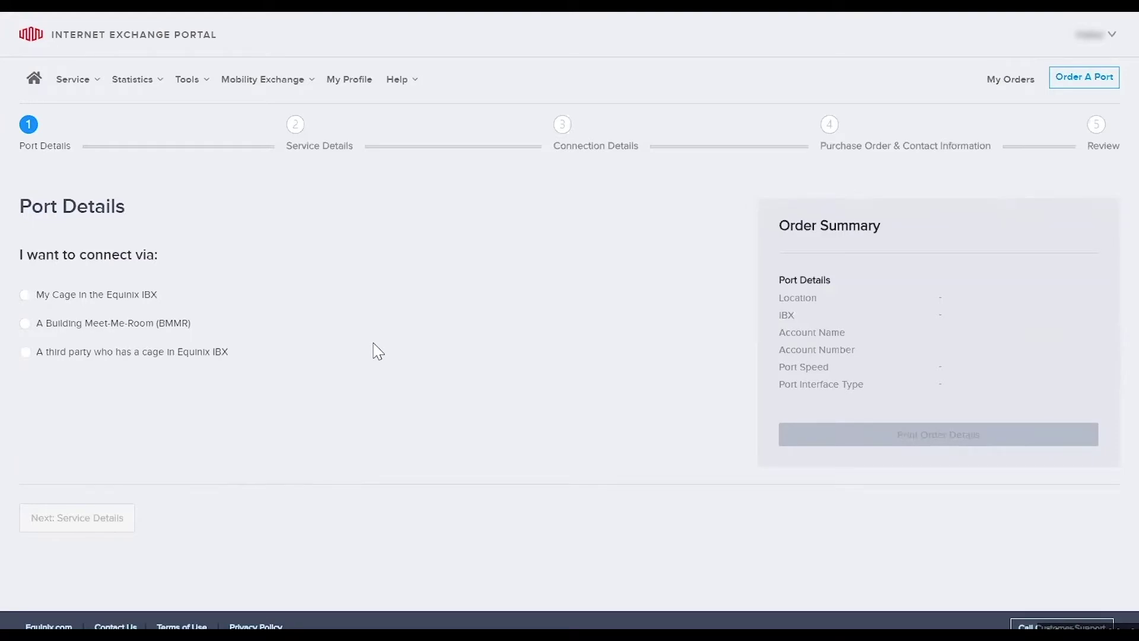
Step: Choose 'My Cage in the Equinix IBX', location Amsterdam and IBX AM2
left_click(26, 294)
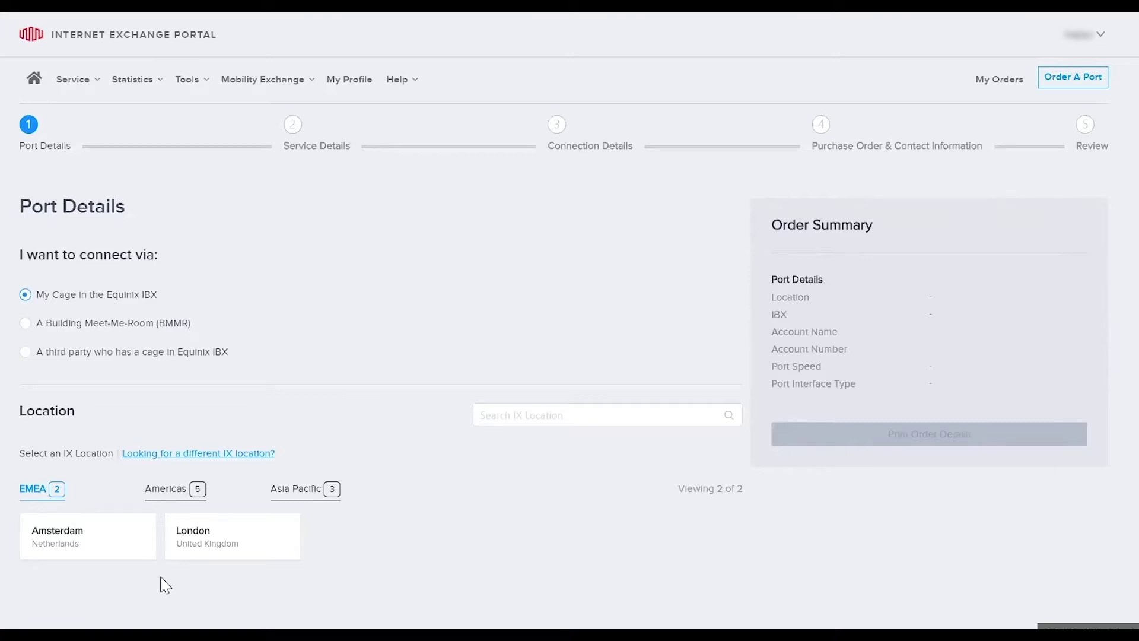
left_click(83, 541)
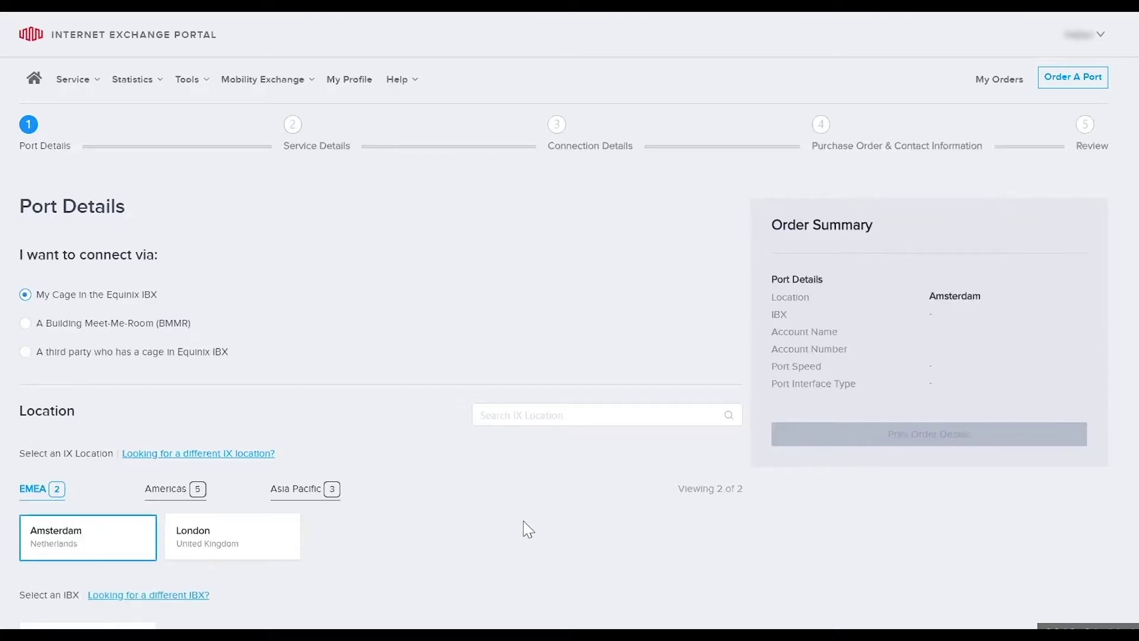
scroll(522, 529, "down", 2)
scroll(525, 529, "down", 1)
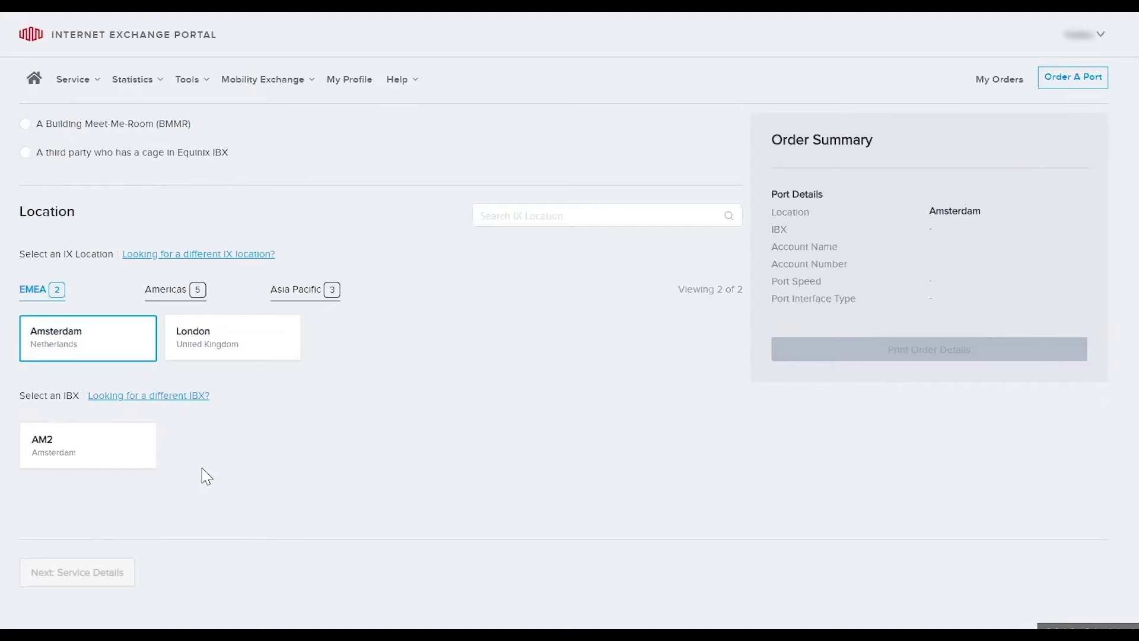
left_click(122, 462)
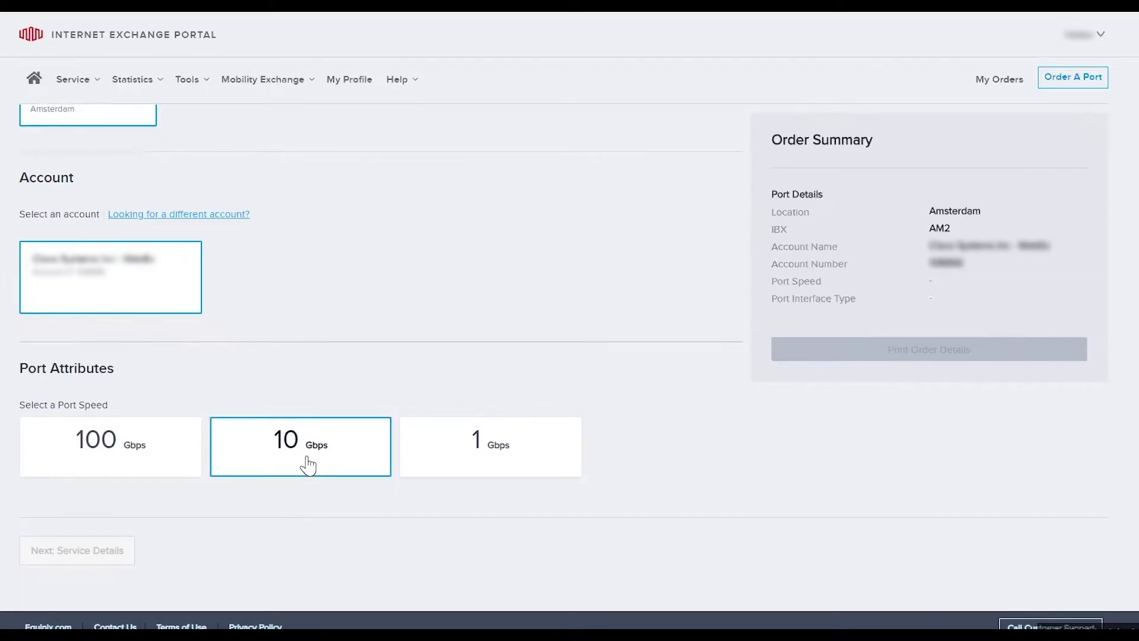
Step: Set port speed 10 Gbps with a 10G SMF interface and continue to Service Details
left_click(308, 466)
scroll(454, 547, "down", 1)
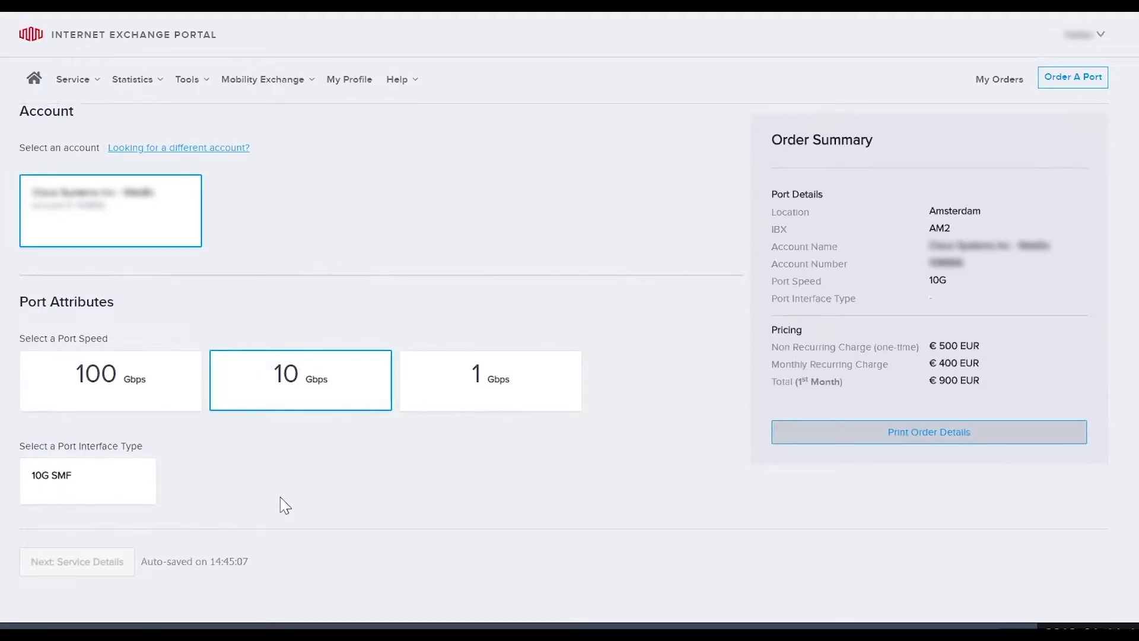
left_click(101, 482)
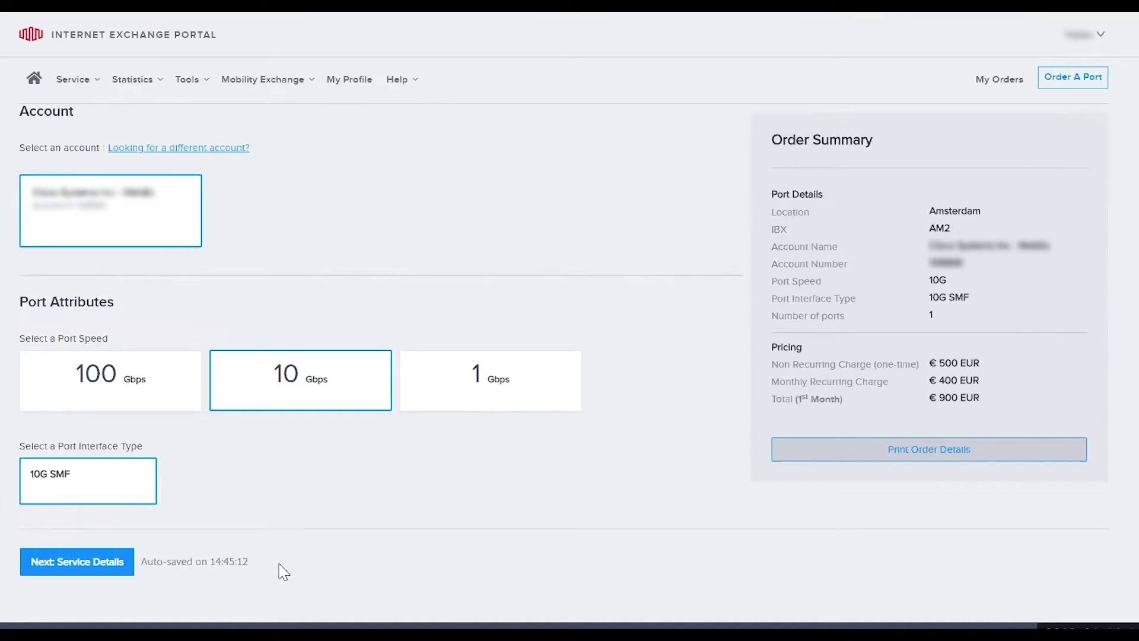
left_click(71, 568)
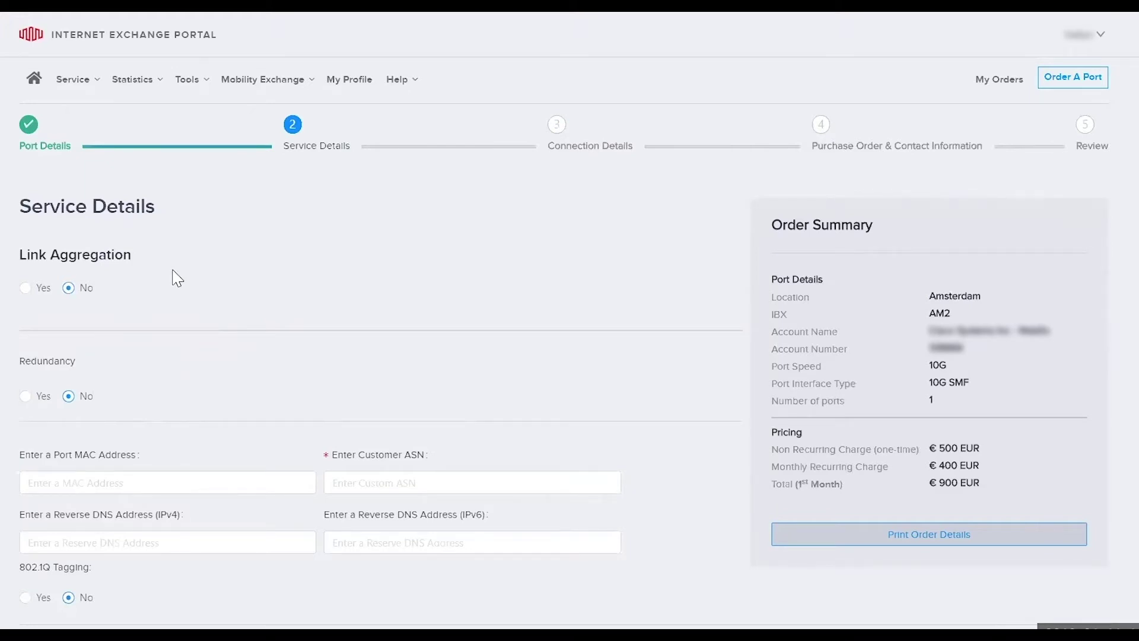
Step: Try Link Aggregation Yes with 'Single Port with LAG', then set it back to No
left_click(24, 289)
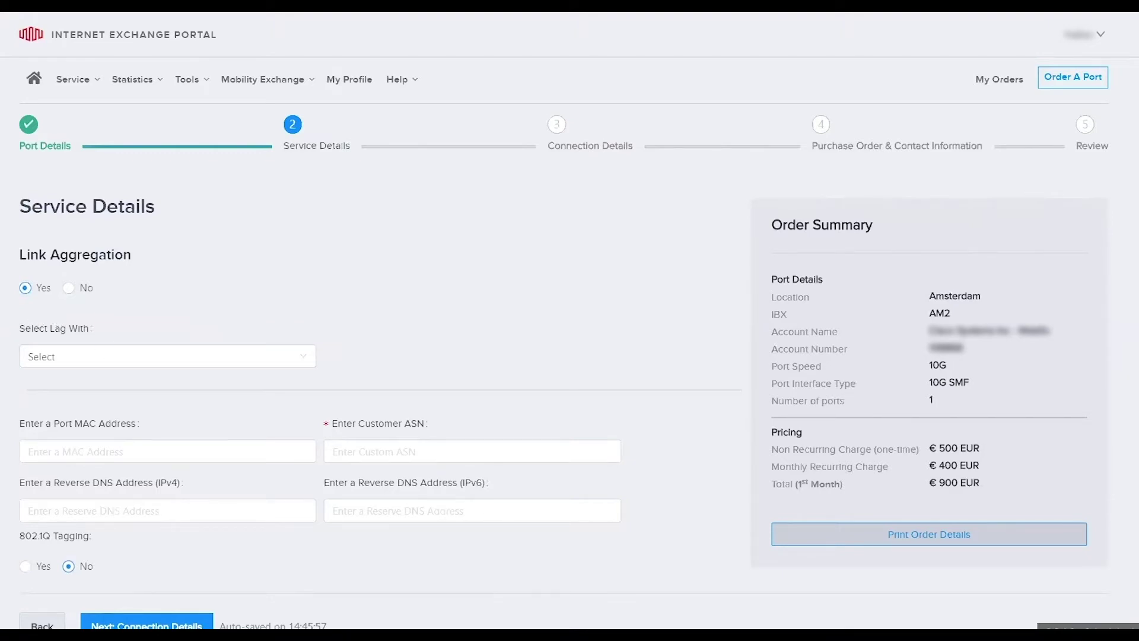
left_click(169, 368)
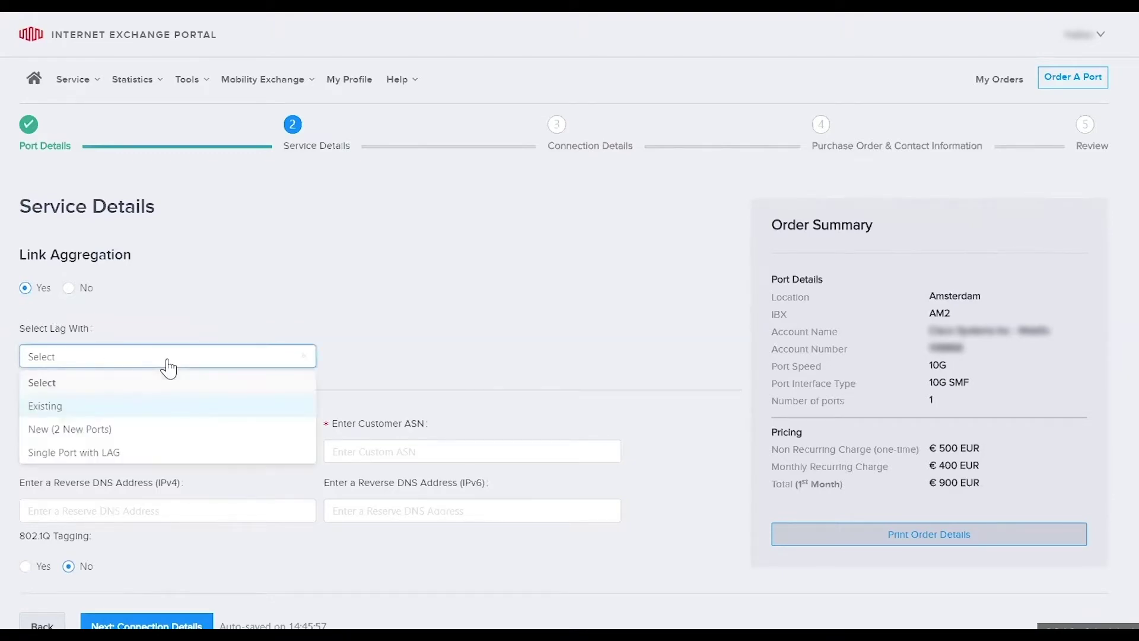
left_click(122, 456)
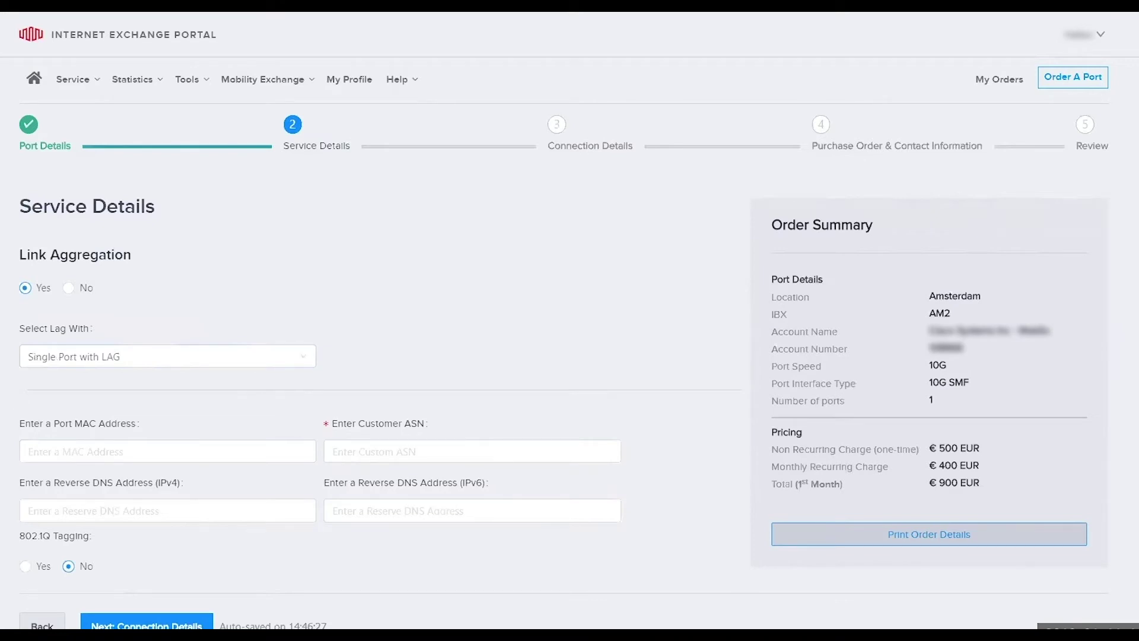
left_click(68, 288)
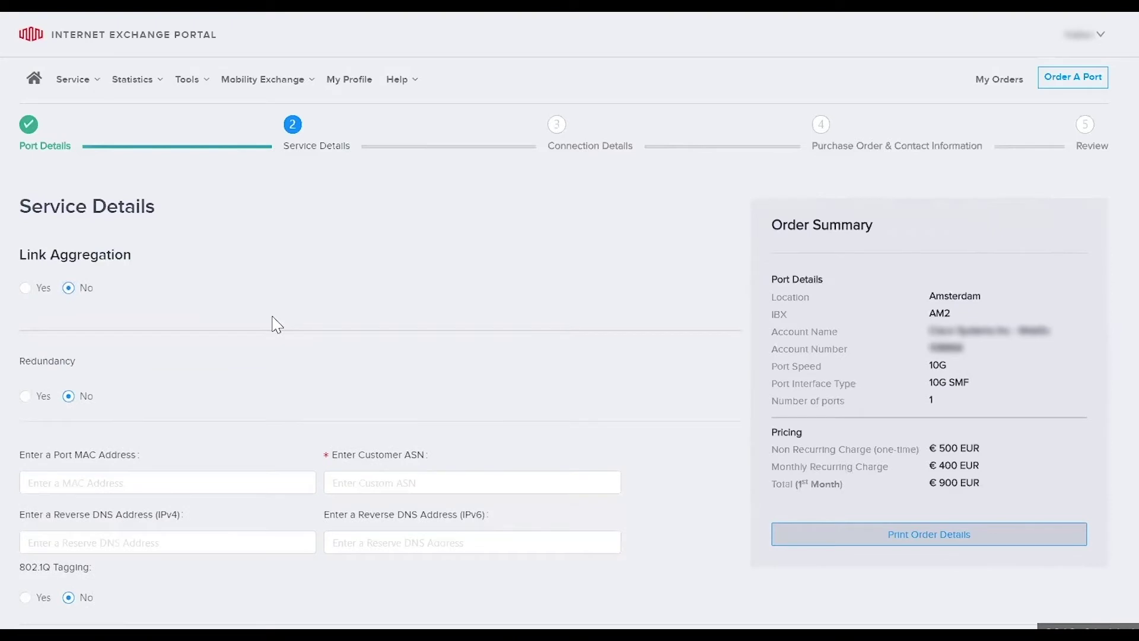
Step: Toggle Redundancy on and back off, then enable Link Aggregation with 'Single Port with LAG'
left_click(25, 397)
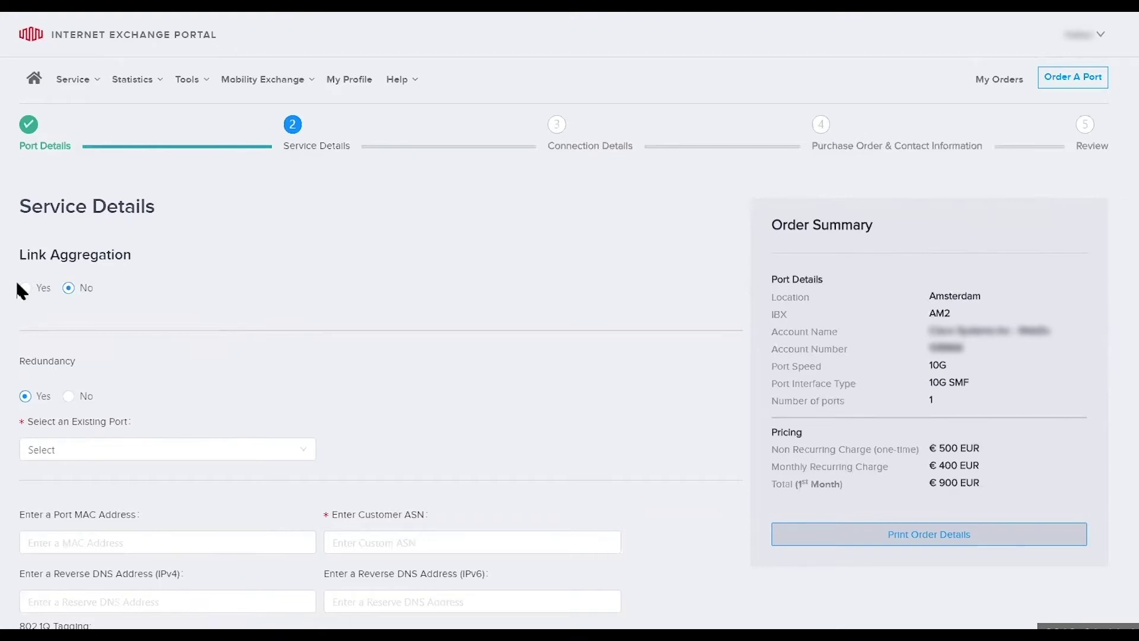
left_click(69, 396)
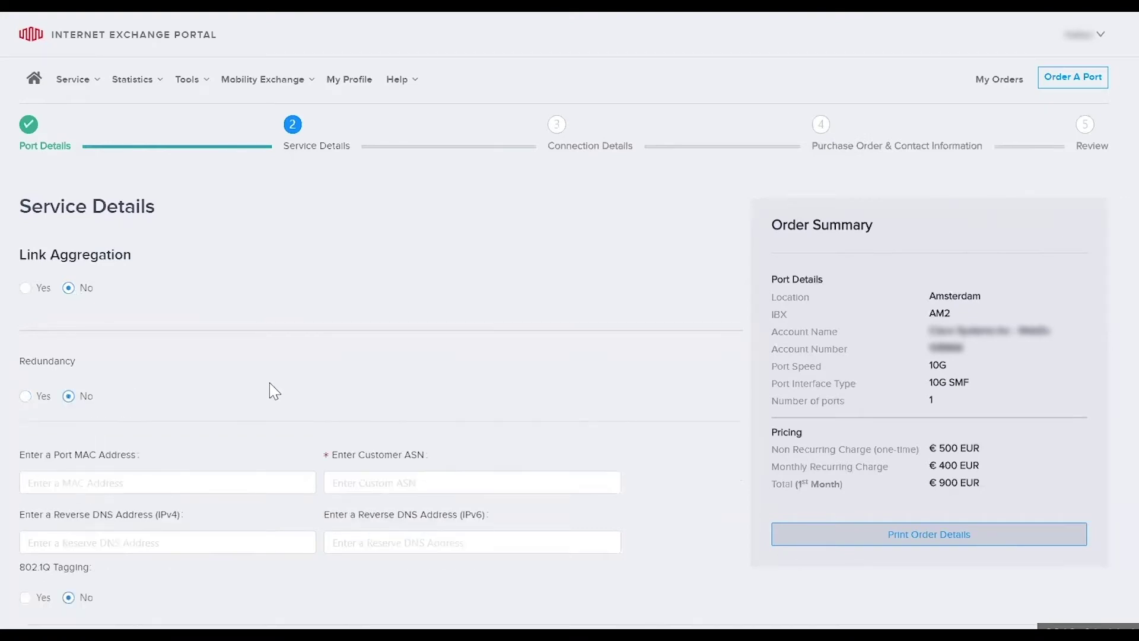
left_click(25, 287)
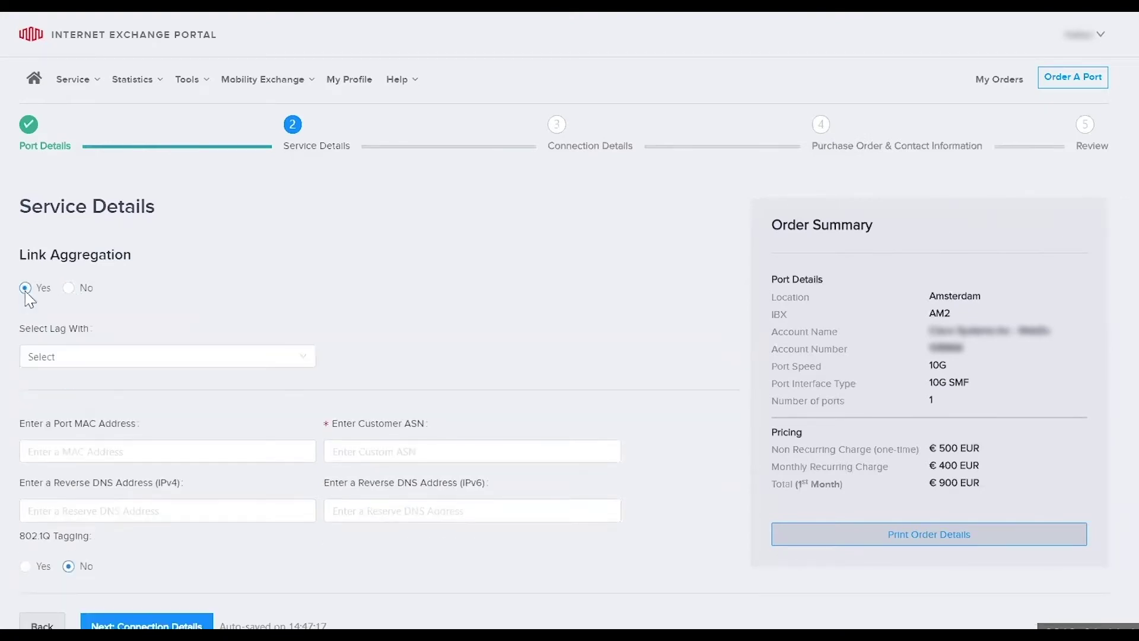
left_click(153, 358)
left_click(126, 452)
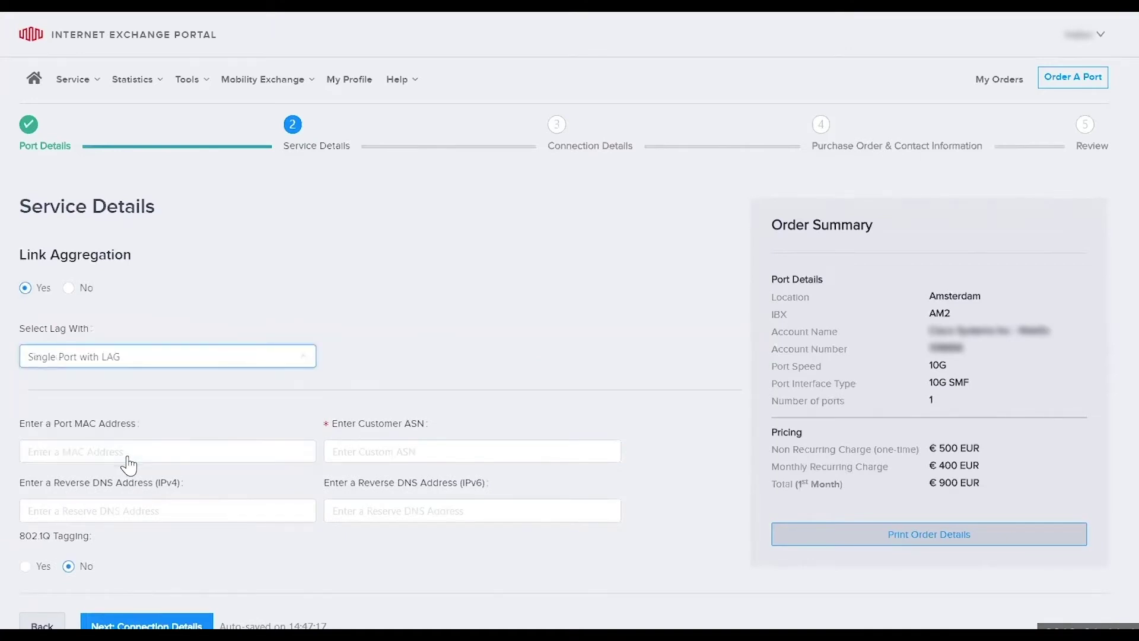
scroll(386, 518, "down", 2)
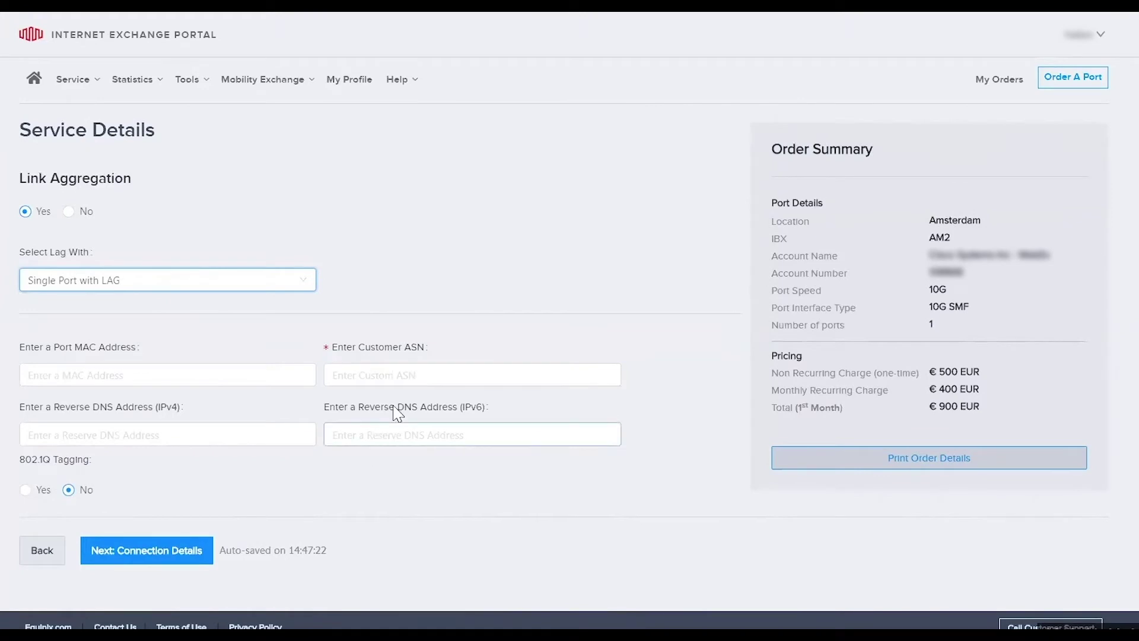
Step: Enter the customer's ASN and continue to Connection Details
left_click(396, 377)
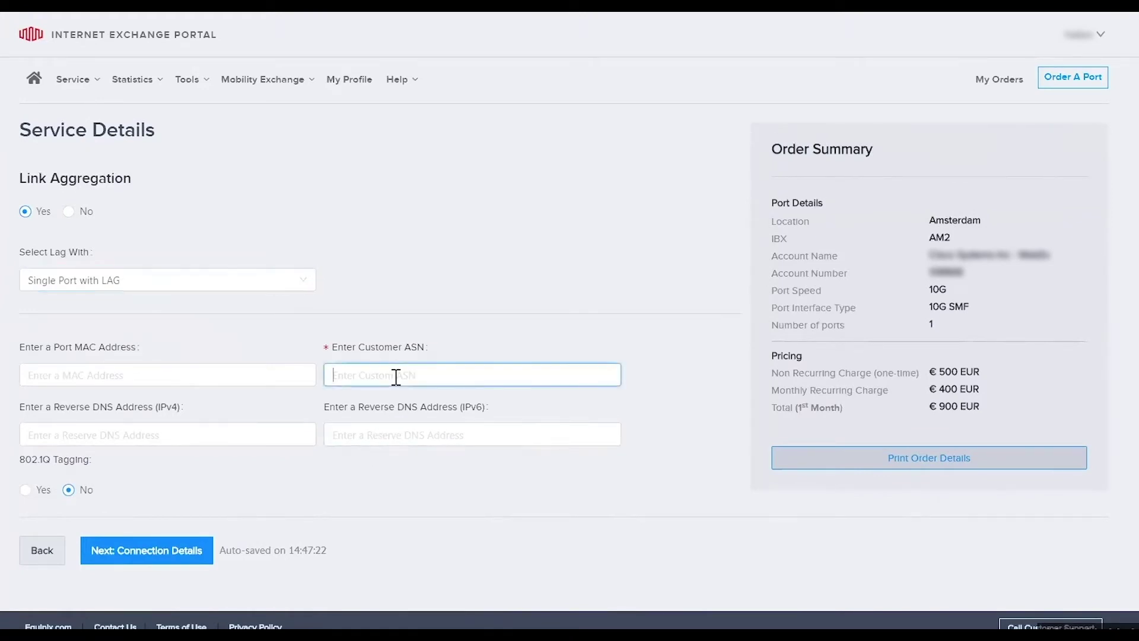
type("123456")
left_click(161, 551)
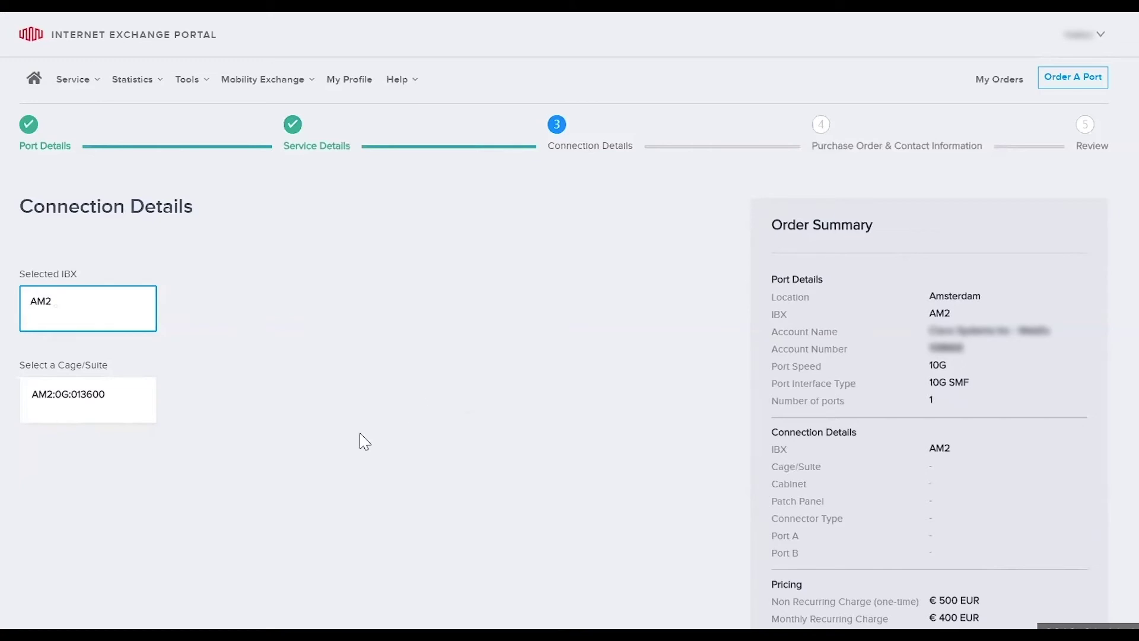
Step: Choose cage AM2:0G:013600, cabinet 0000, patch panel PP:0000:1058375 and the SC connector
left_click(150, 395)
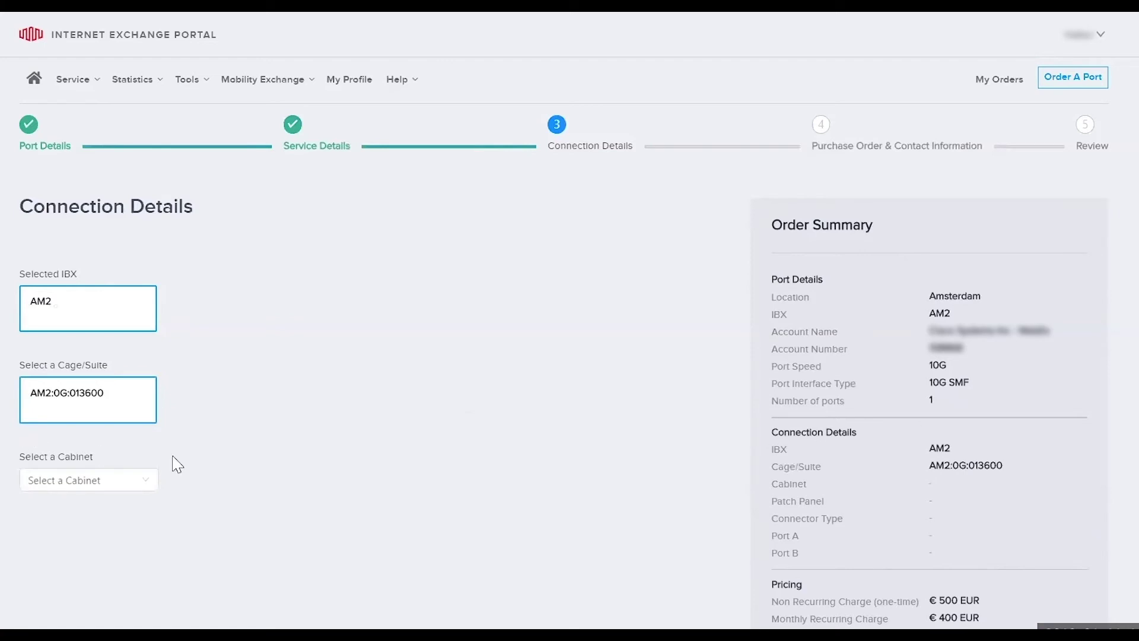
left_click(108, 481)
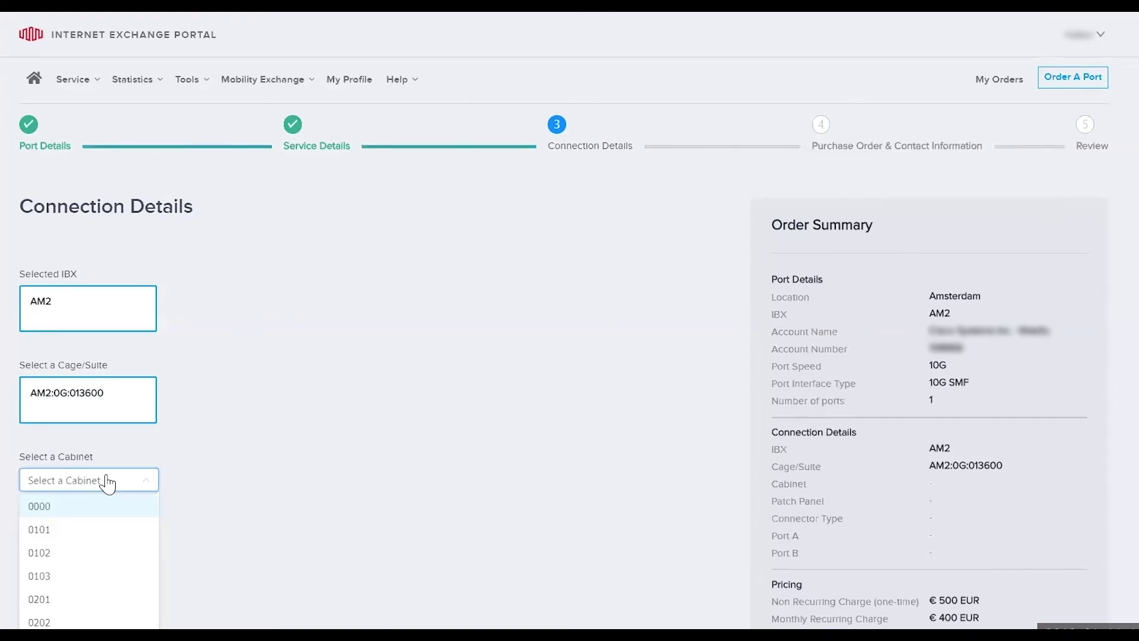
left_click(77, 515)
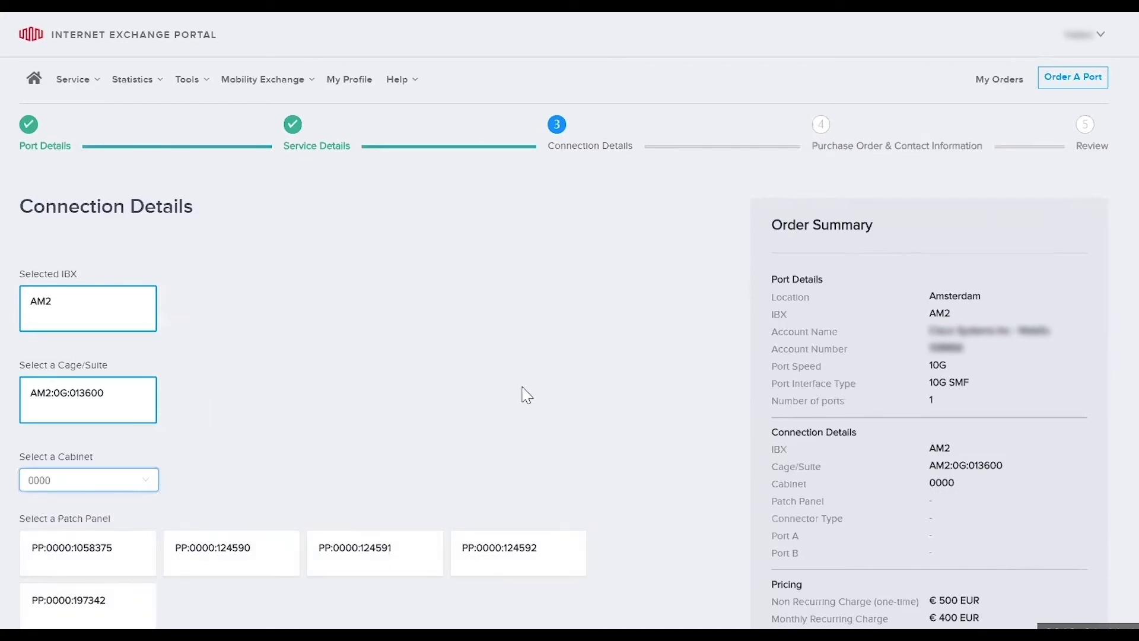
scroll(527, 395, "down", 1)
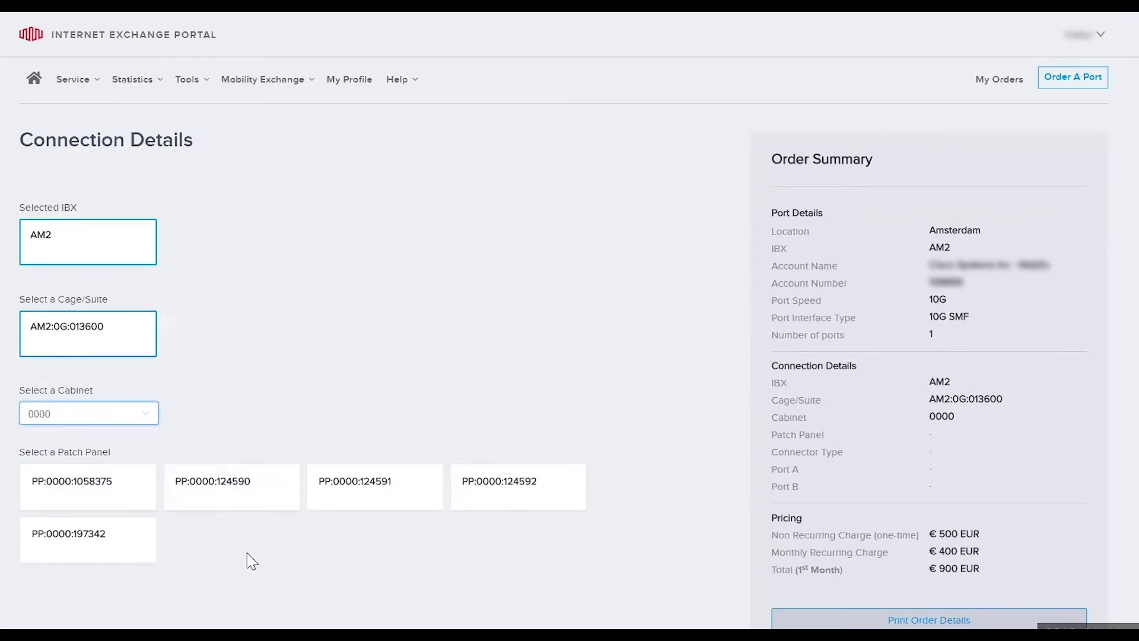
left_click(96, 492)
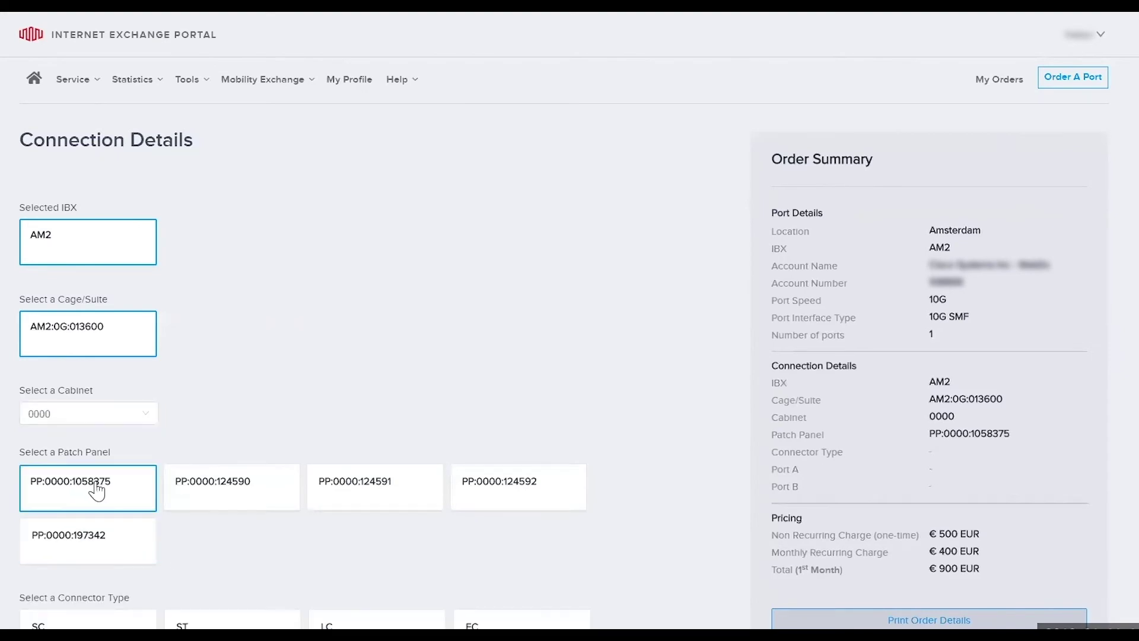
scroll(95, 486, "down", 3)
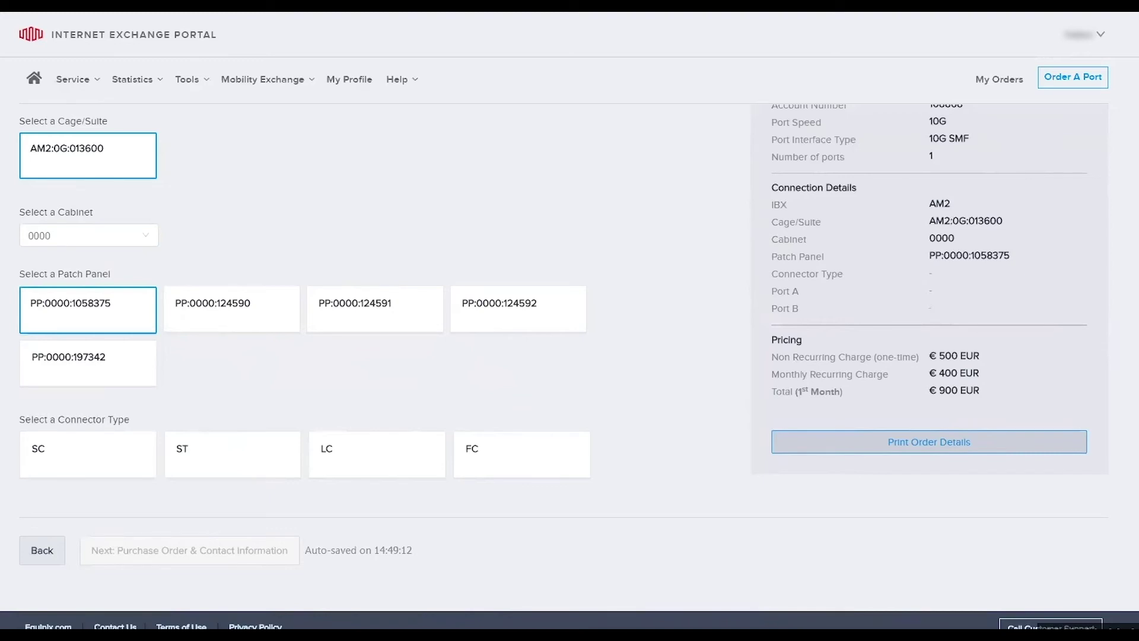
left_click(136, 464)
Step: Set Port A and Port B to Next Available and continue to the contact step
scroll(113, 475, "down", 1)
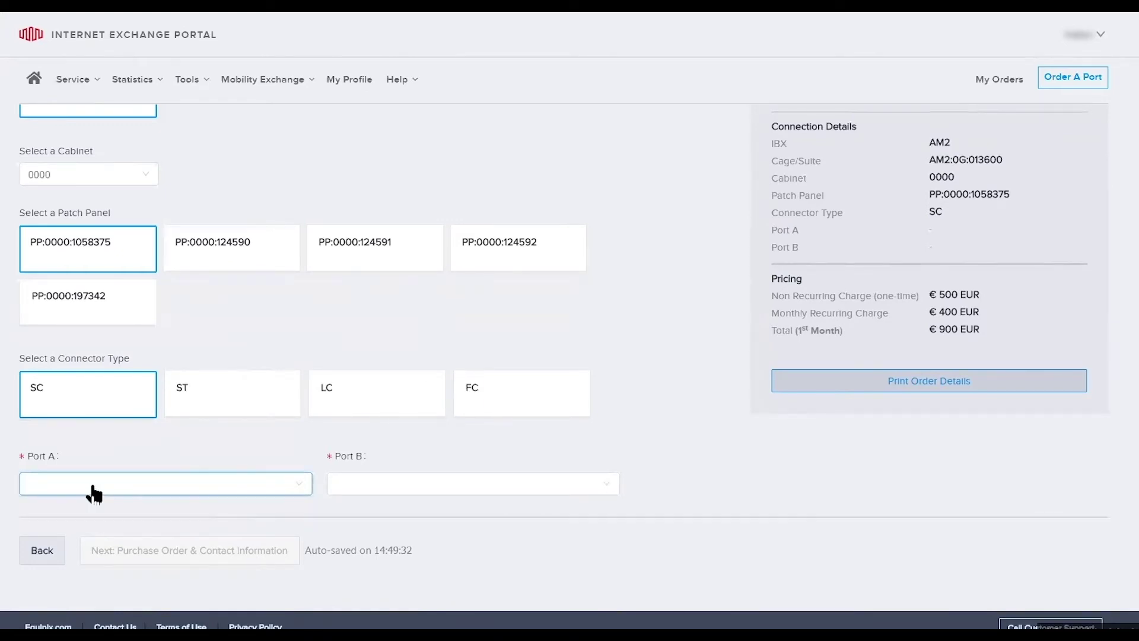
left_click(93, 486)
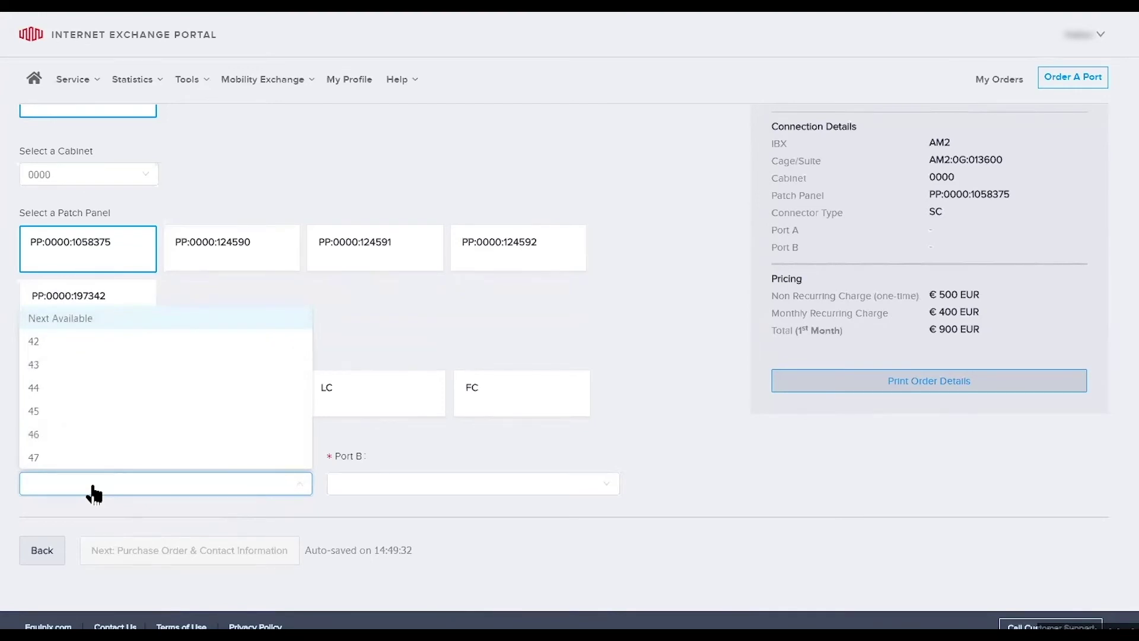
left_click(109, 320)
left_click(422, 490)
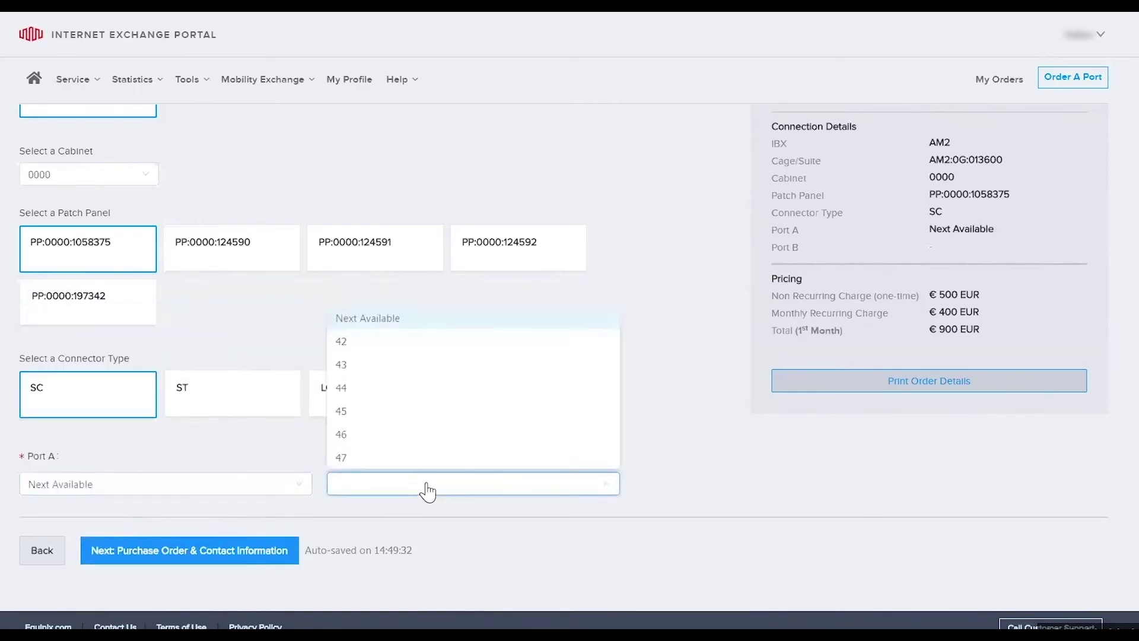
left_click(373, 320)
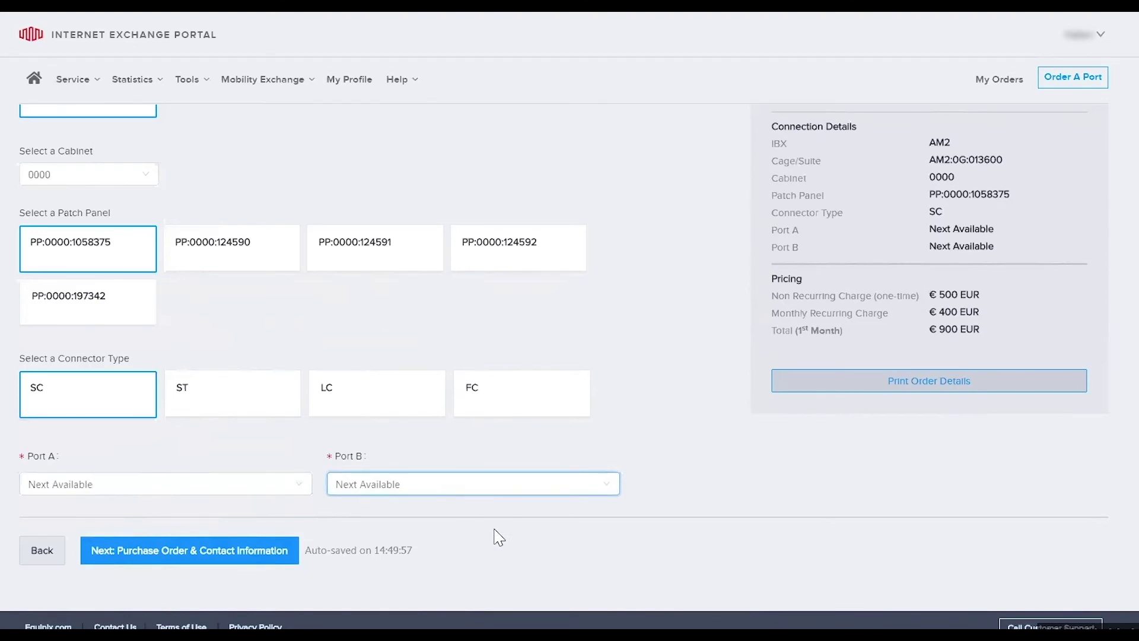
left_click(206, 564)
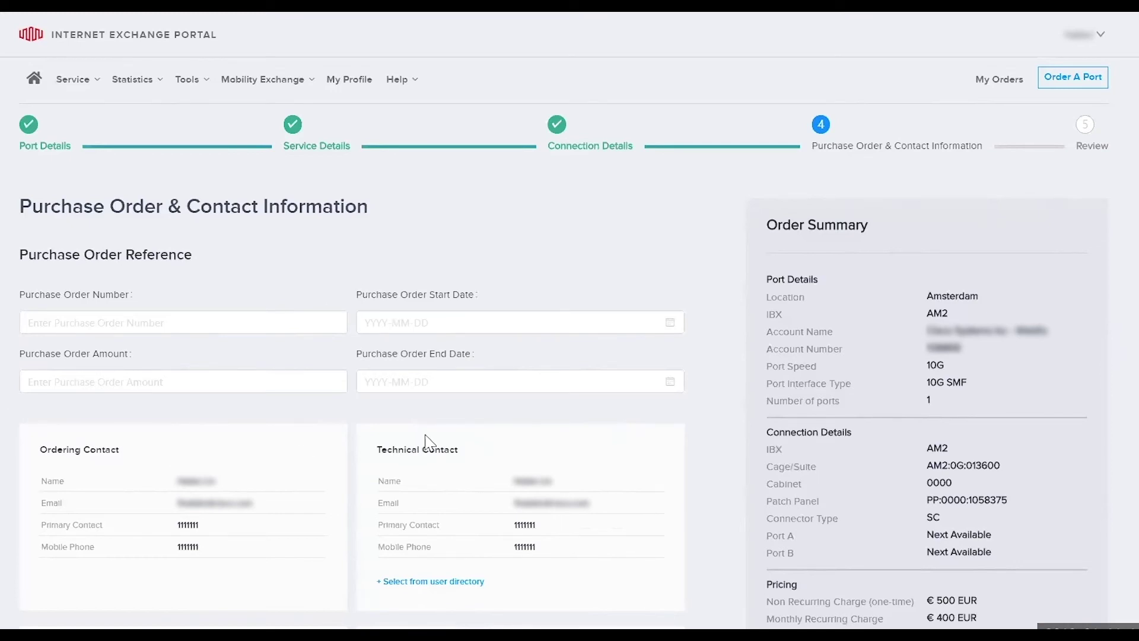
Step: Scroll through the pre-filled ordering, technical, notification, escalation and peering contacts
scroll(426, 440, "down", 5)
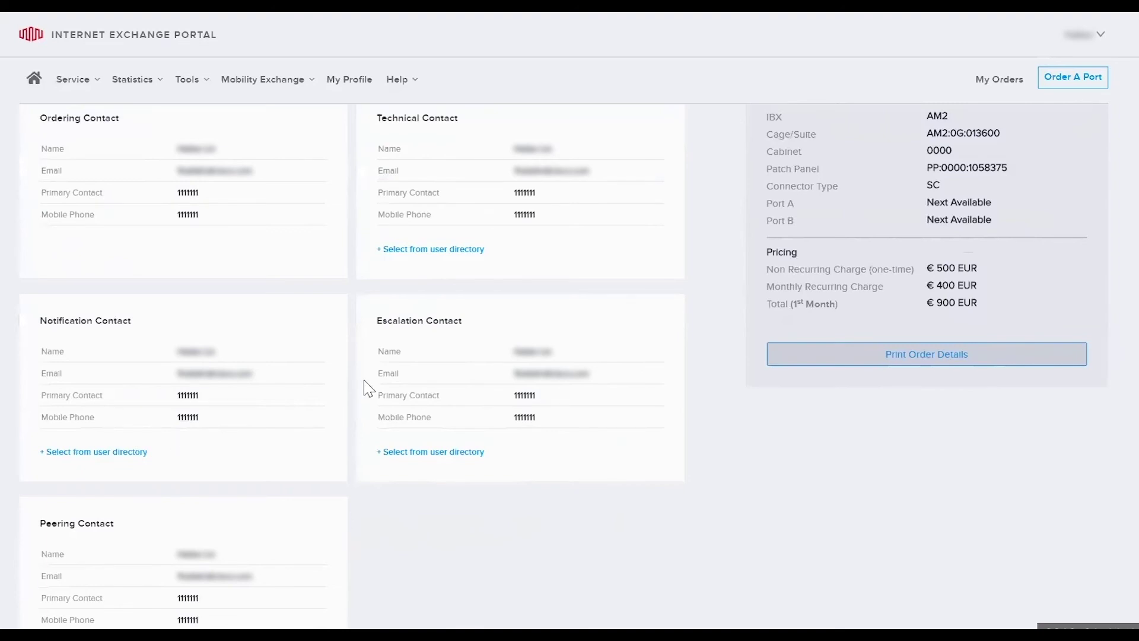
Step: Search the user directory by name and set the matching user as Technical Contact
left_click(433, 252)
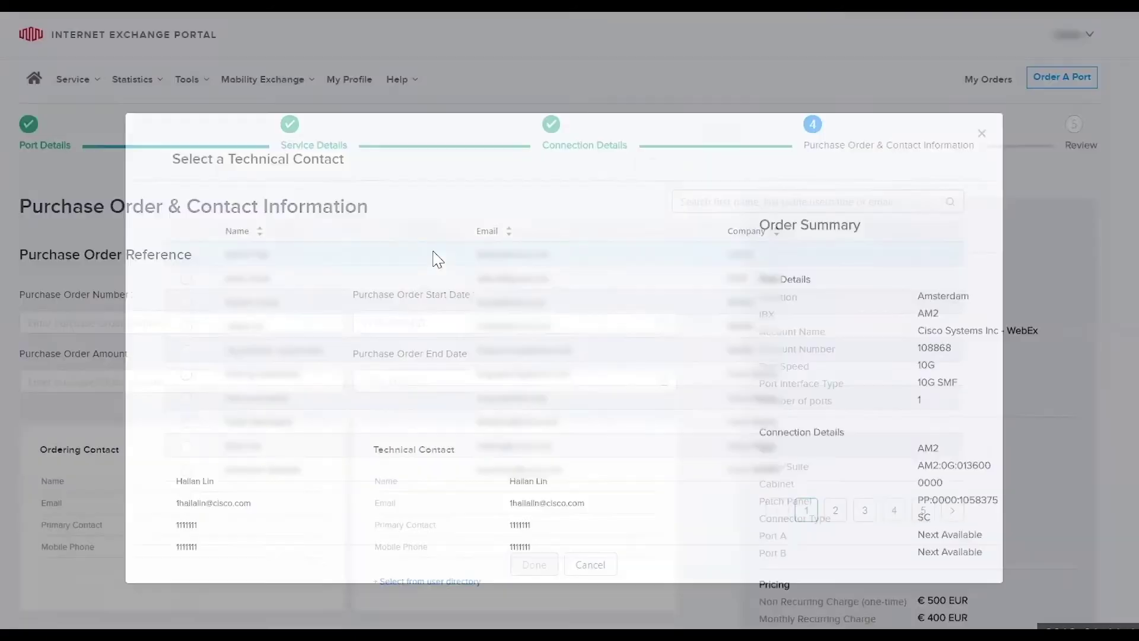
left_click(760, 201)
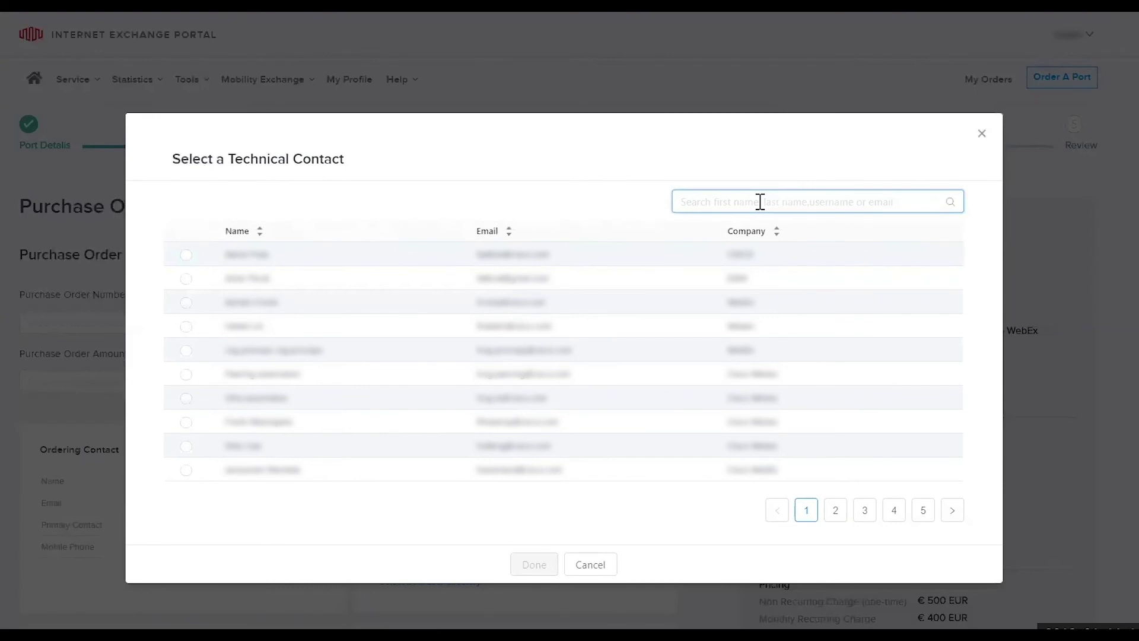
type("ash")
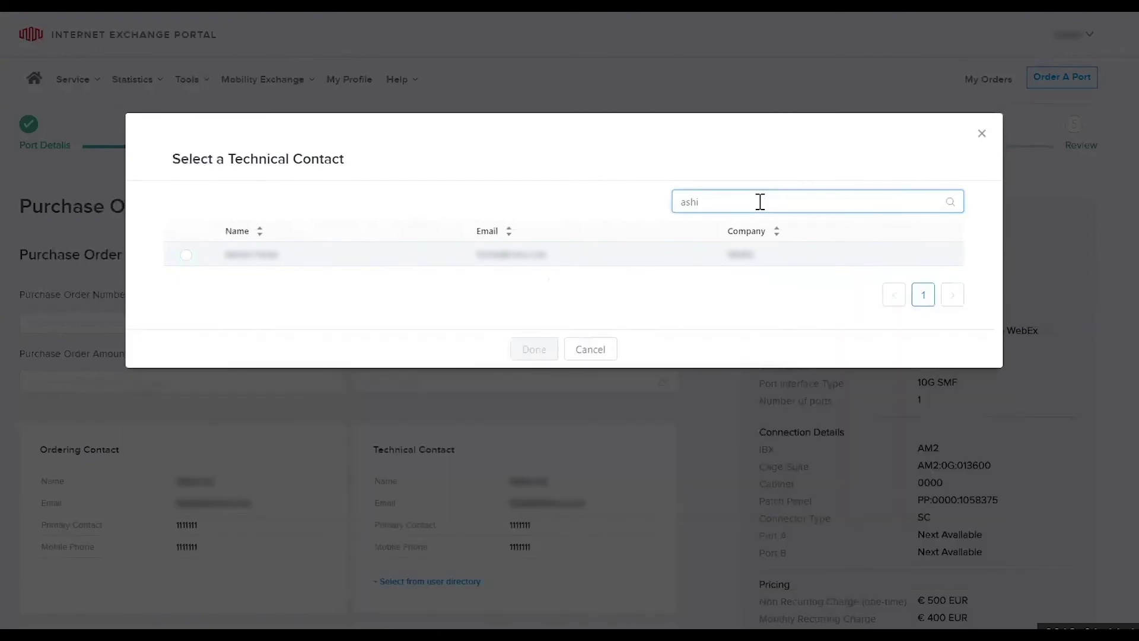
type("i")
left_click(185, 255)
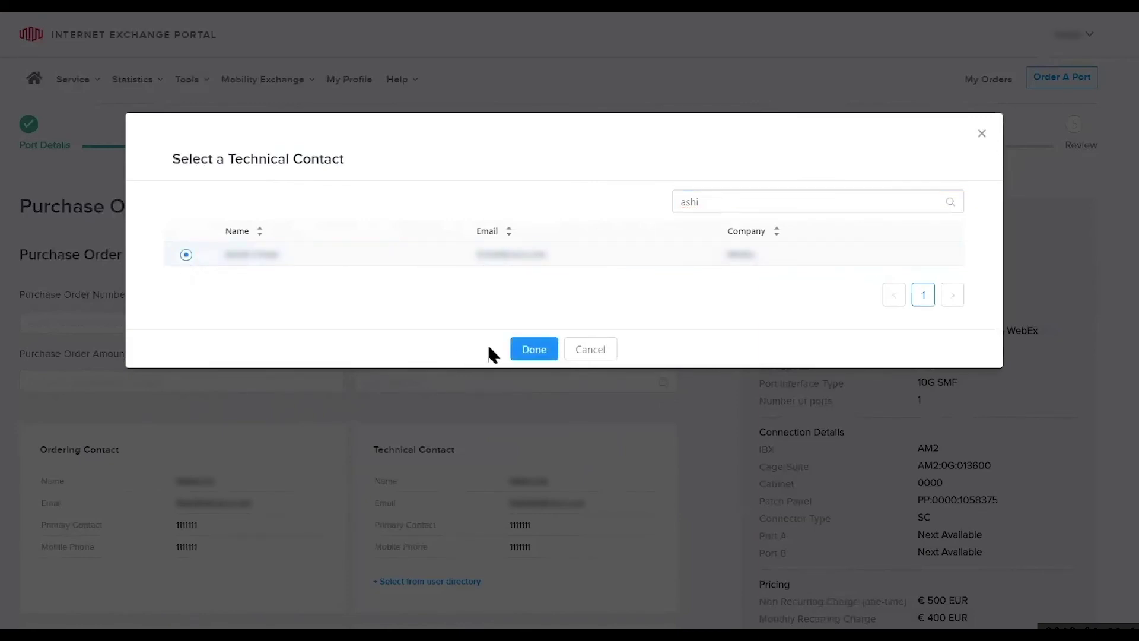
left_click(533, 349)
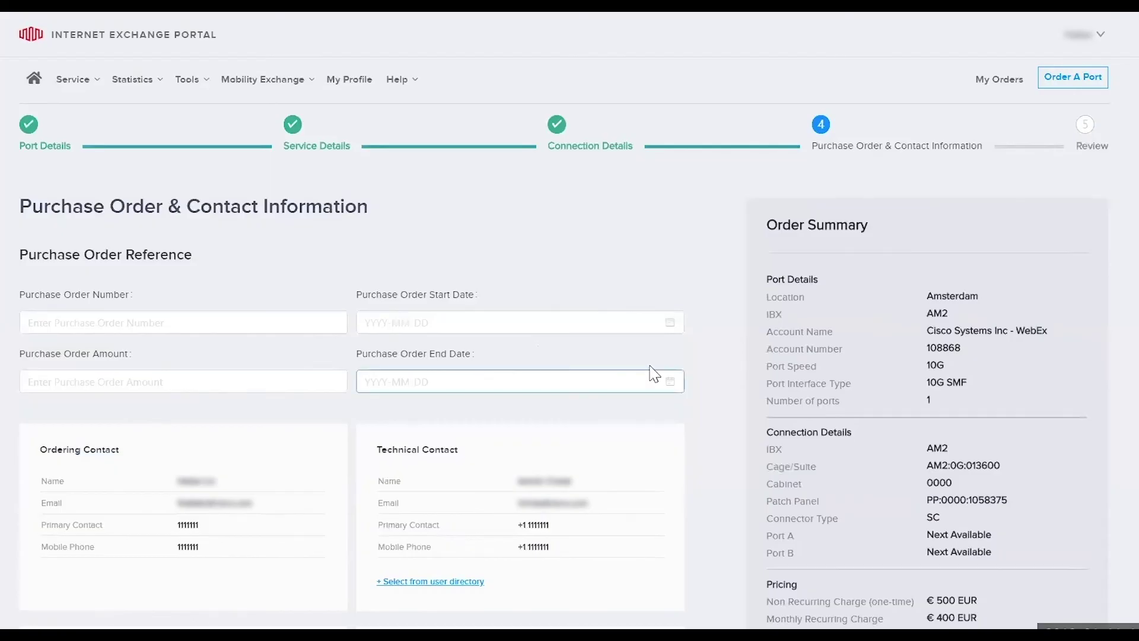
scroll(656, 373, "down", 3)
scroll(655, 365, "down", 3)
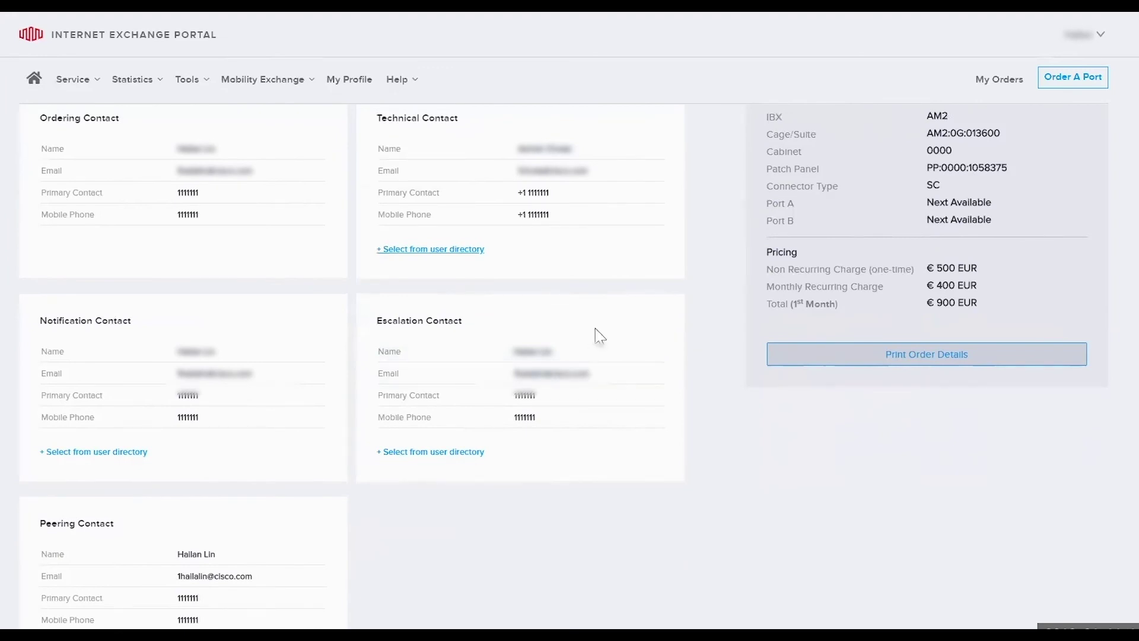
scroll(599, 335, "down", 3)
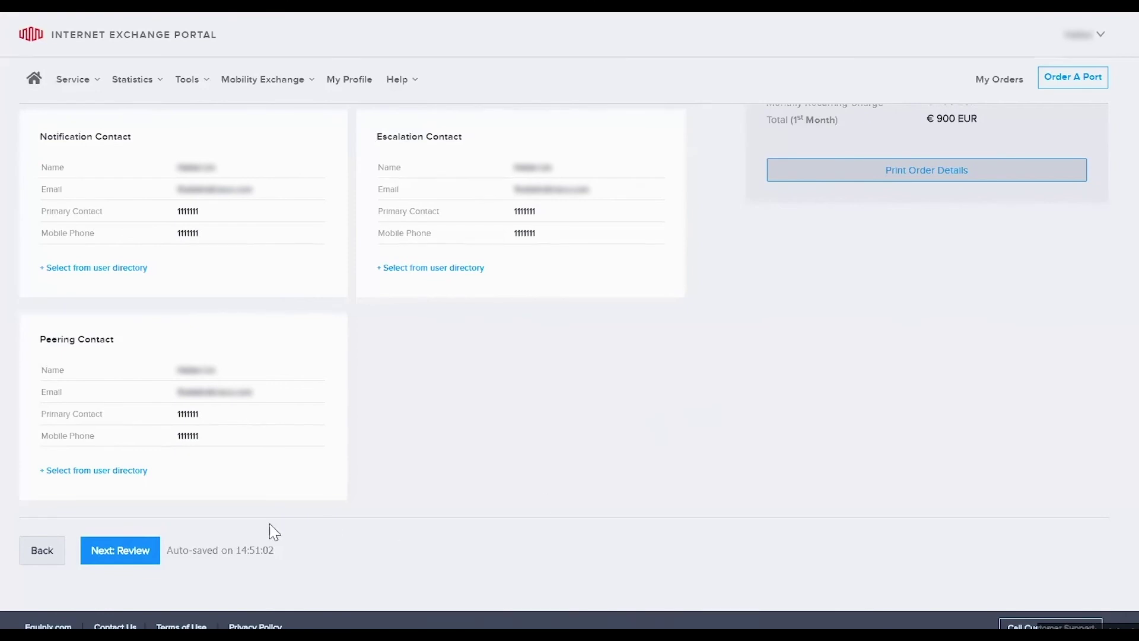
left_click(122, 556)
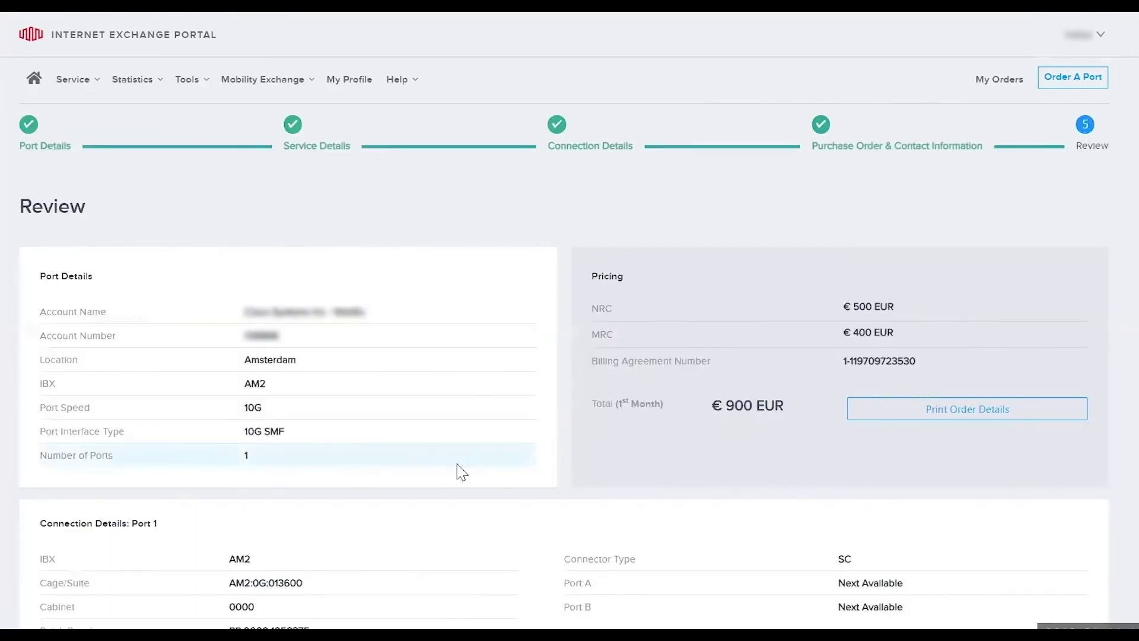
Step: On the review page, tick 'I have read and accept these Order Terms' and submit the order
scroll(508, 419, "down", 1)
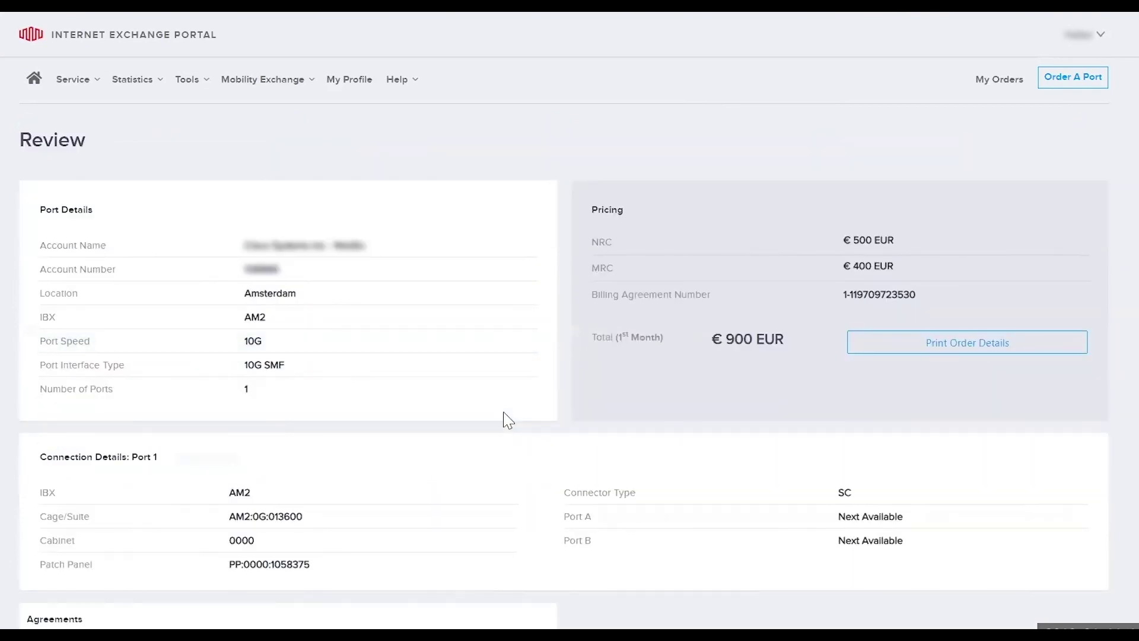
scroll(508, 420, "down", 2)
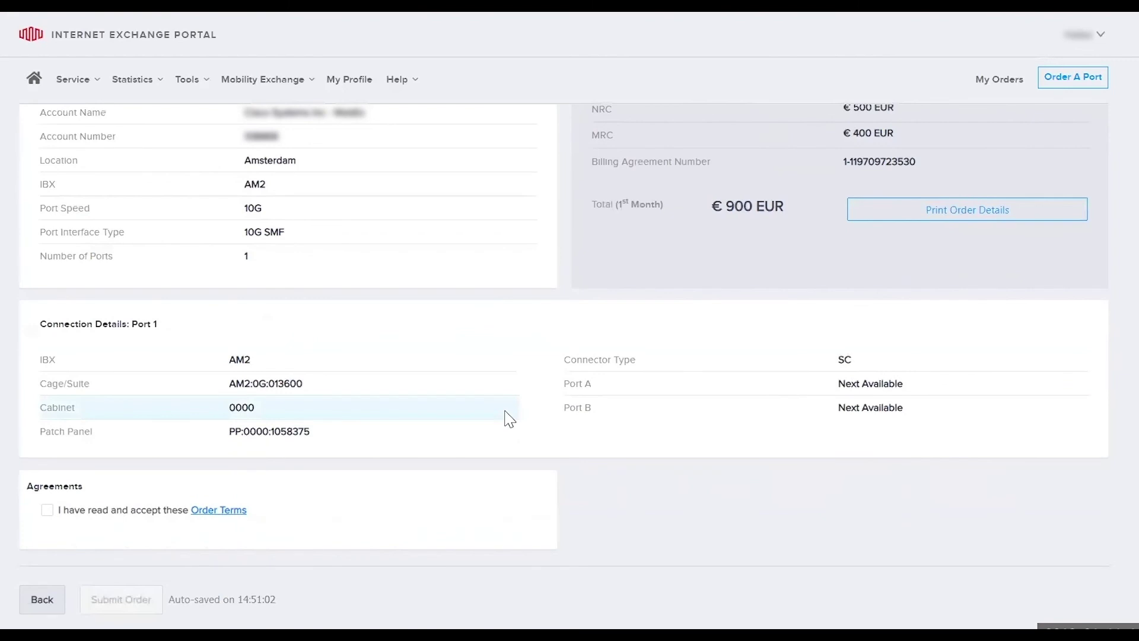
scroll(509, 419, "down", 1)
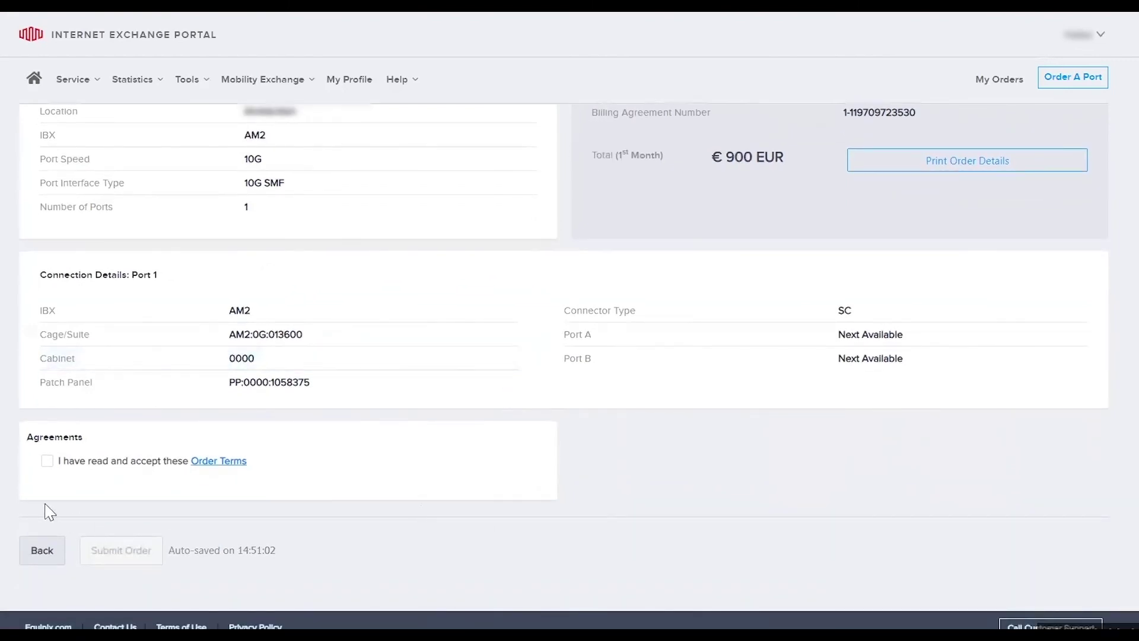
left_click(48, 465)
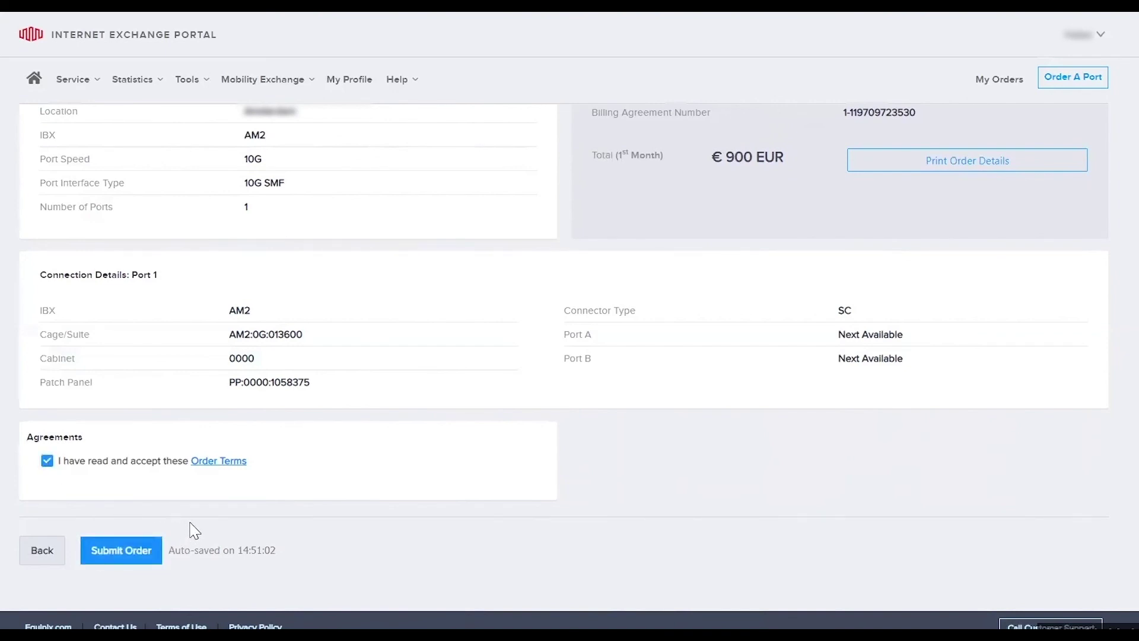
left_click(119, 551)
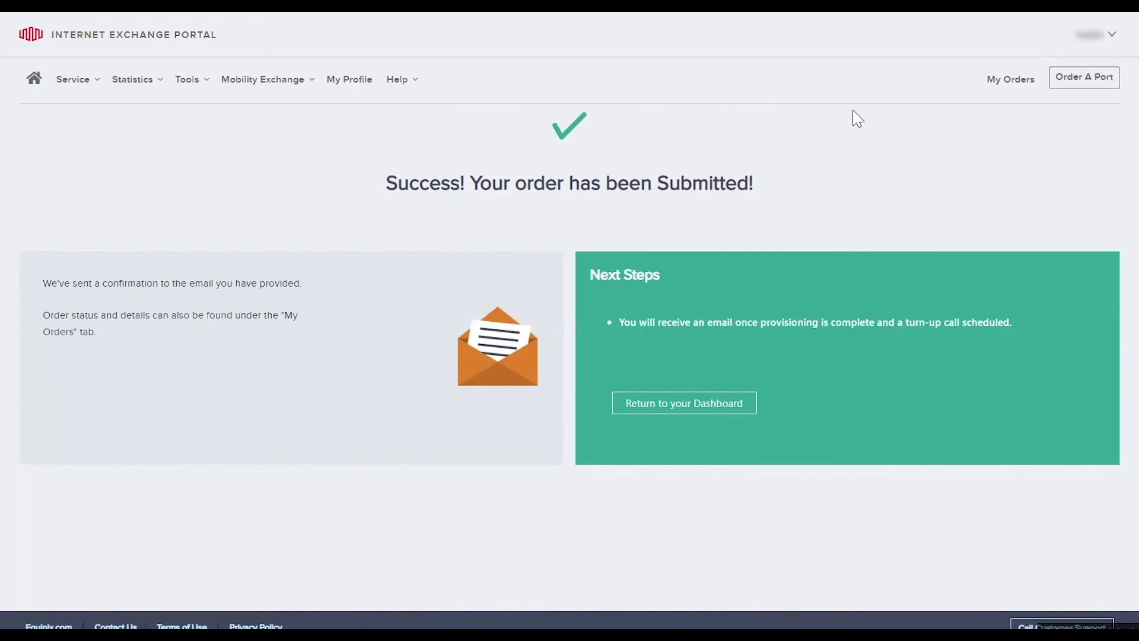
Step: After the order-submitted confirmation, go to My Orders to see the order history
left_click(1003, 86)
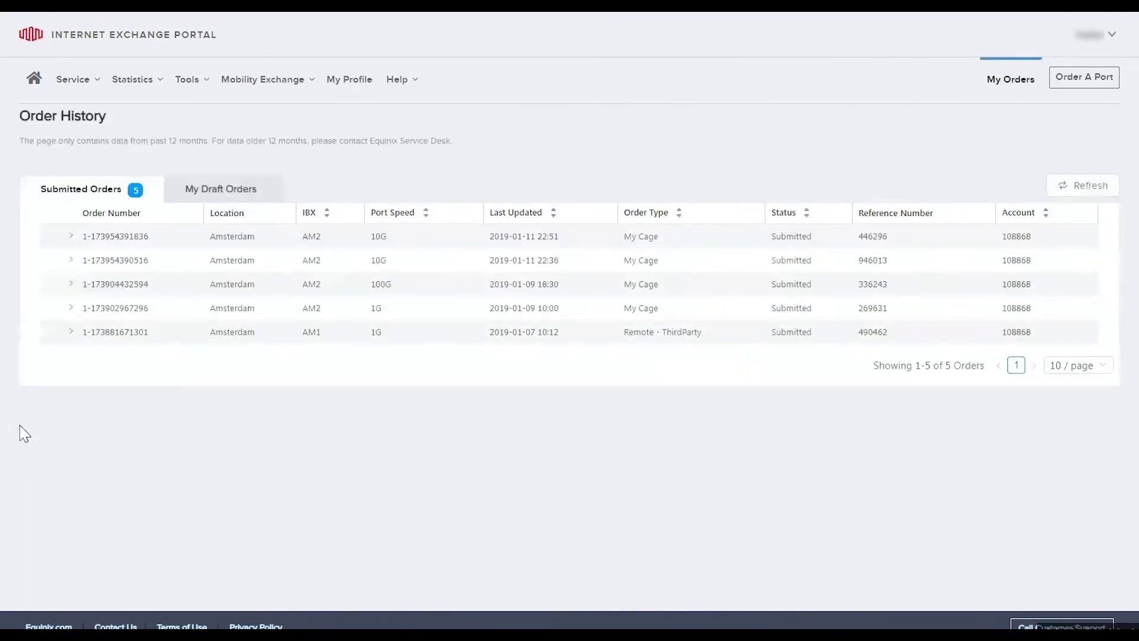
Step: Show the My Draft Orders tab listing the 4 draft orders
left_click(215, 195)
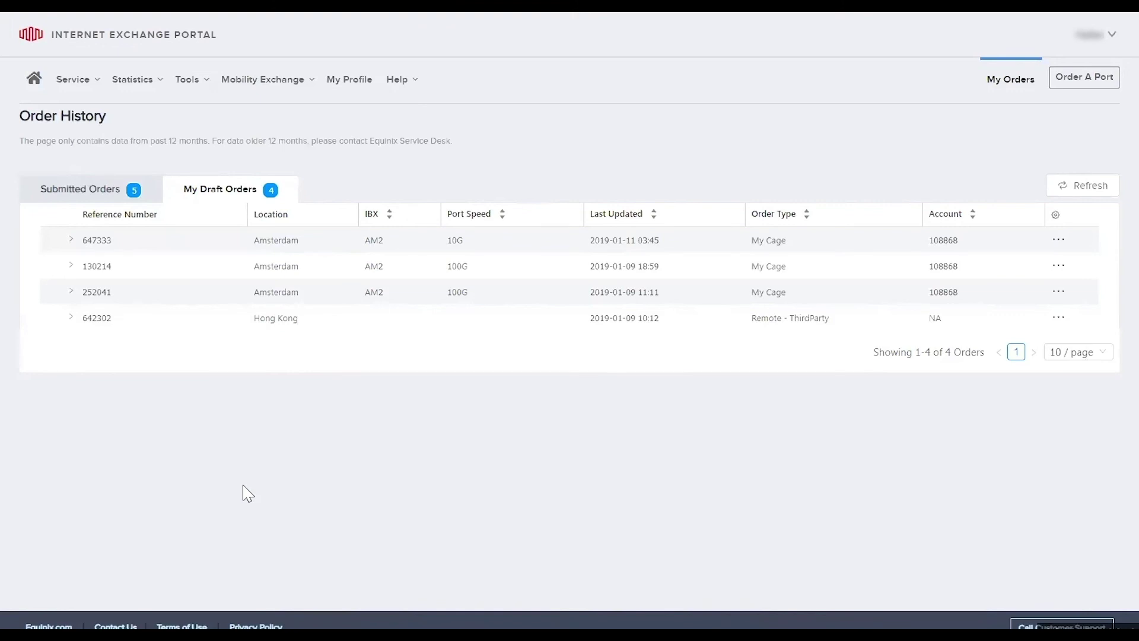
mouse_move(407, 81)
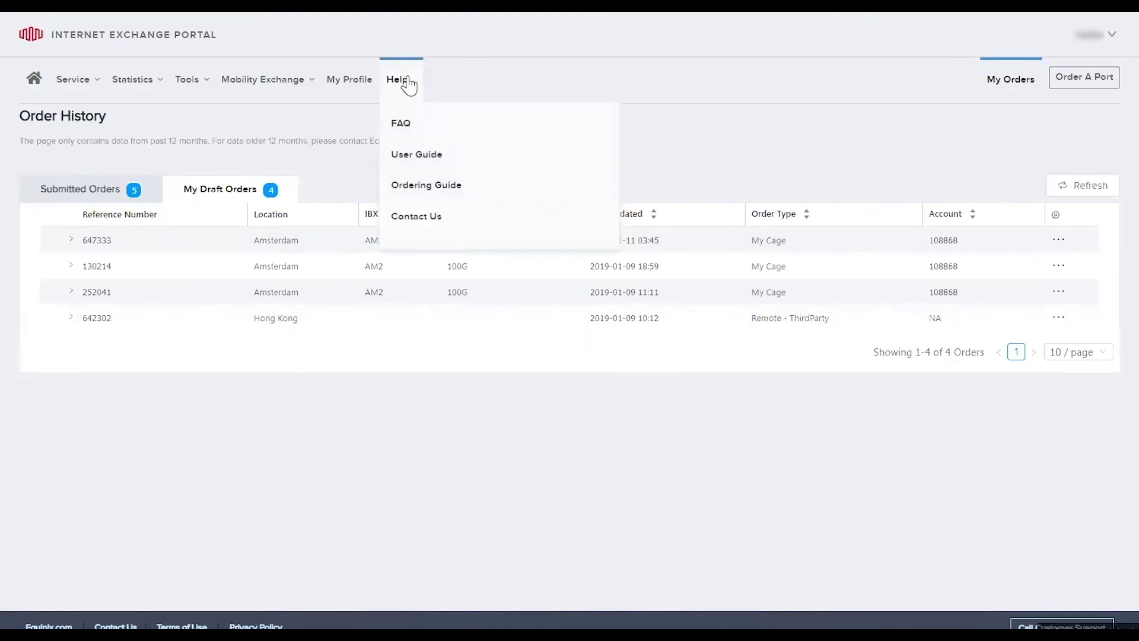